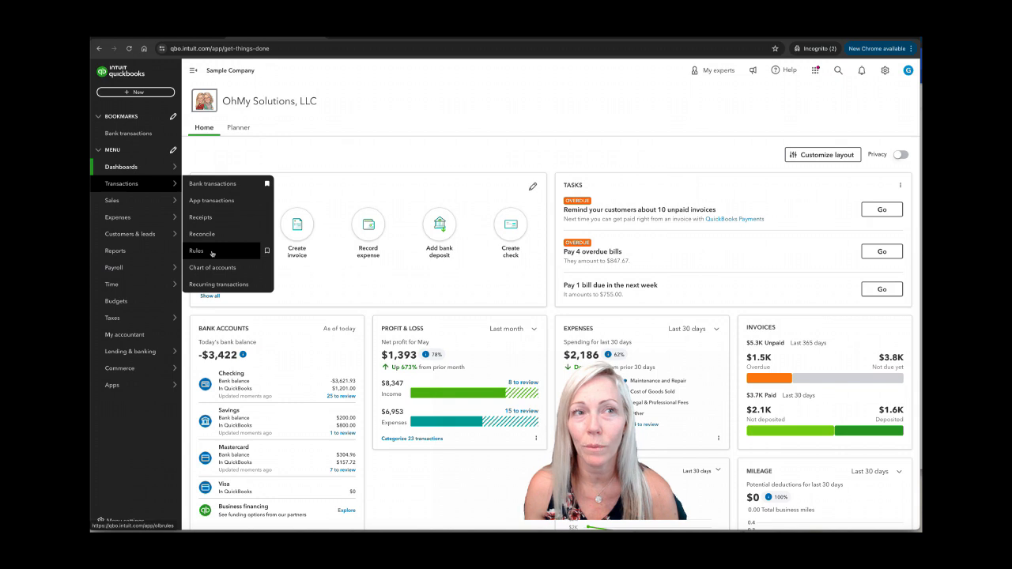
Open the bank rules page under Transactions and start a new rule named Rental
click(212, 251)
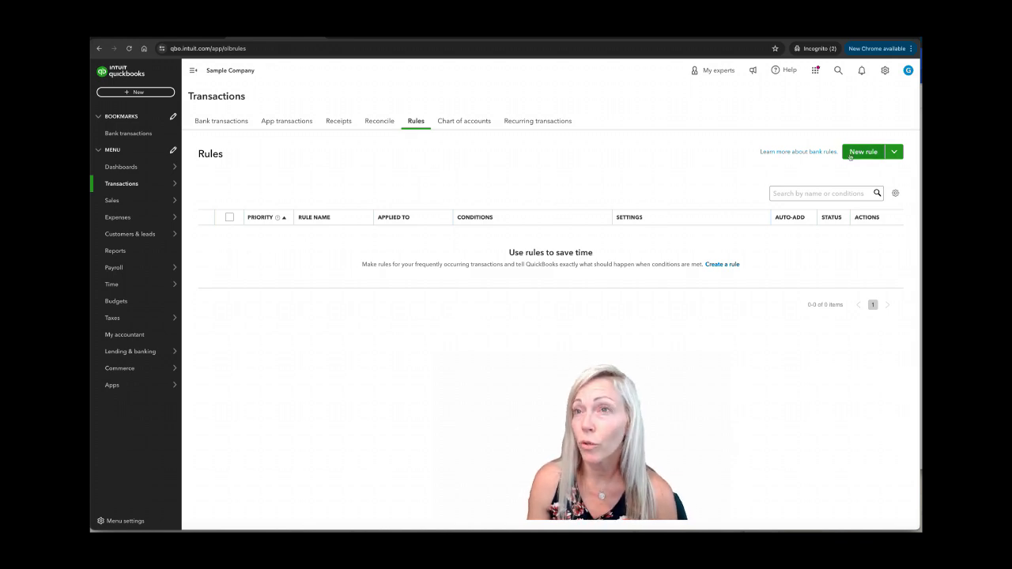
click(895, 152)
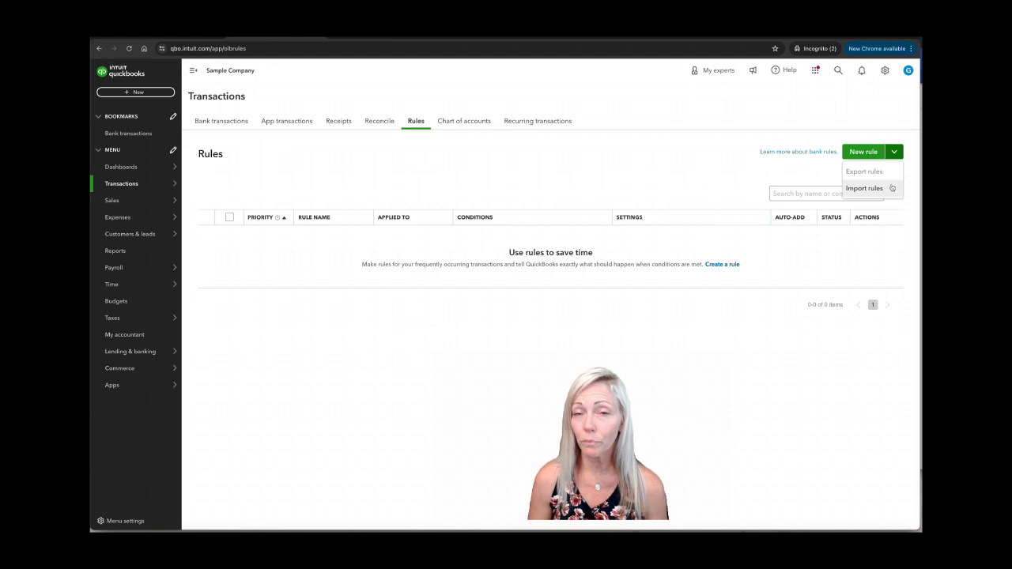
click(866, 152)
click(866, 152)
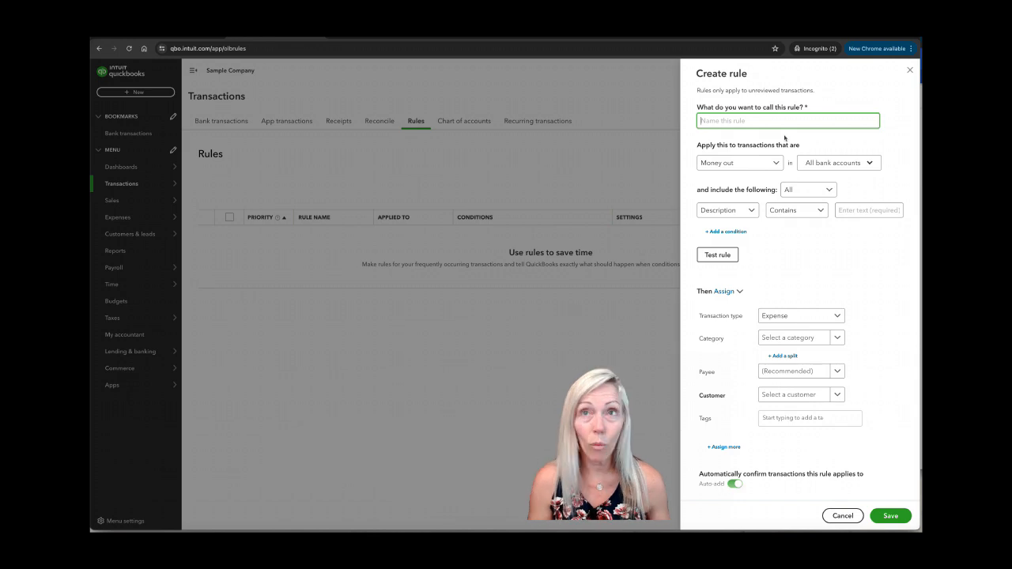
text(Rental)
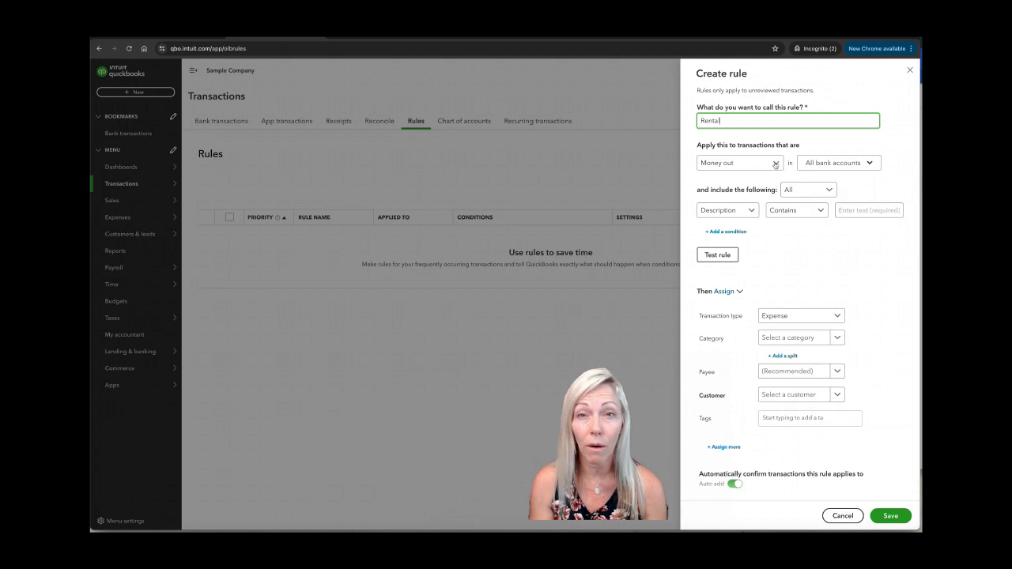
Apply the Rental rule to Money out transactions in all bank accounts
click(776, 164)
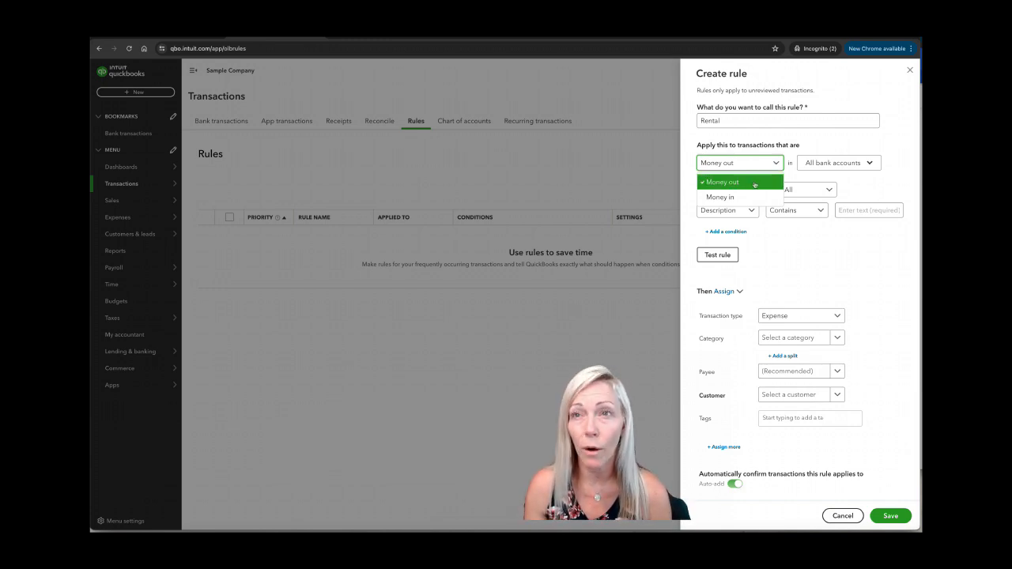
click(755, 181)
click(870, 162)
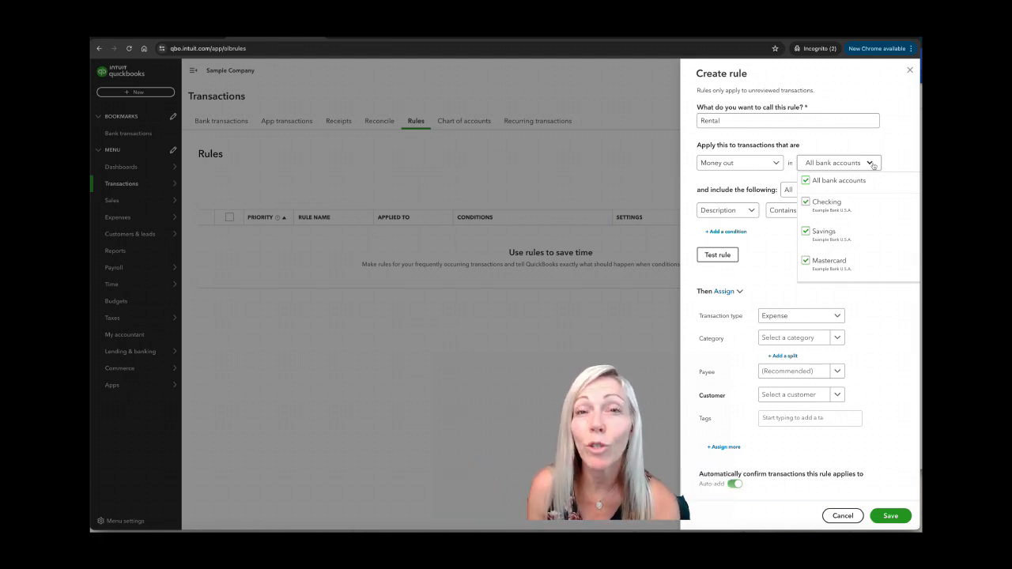
click(873, 164)
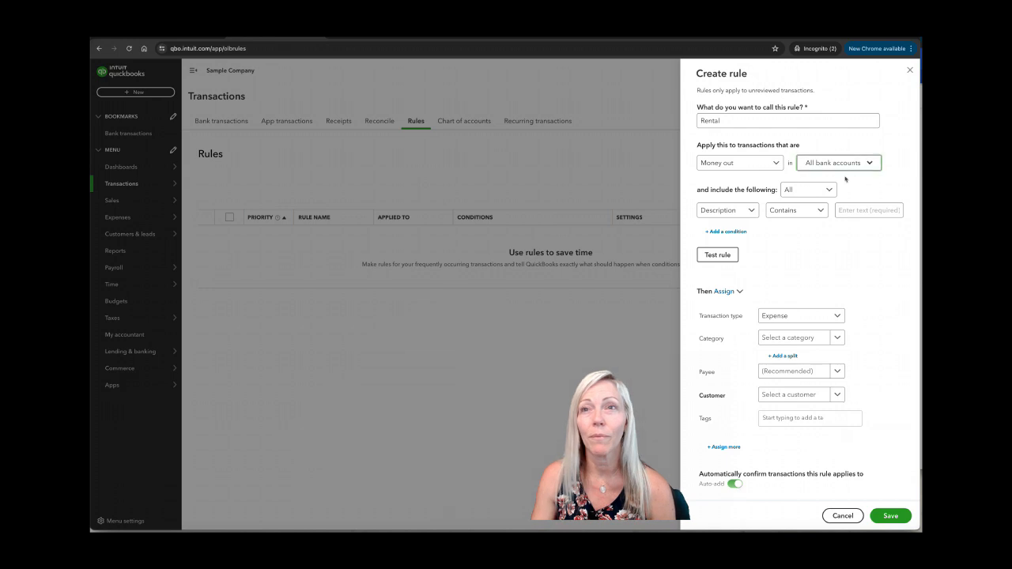
Set the rule's condition to Description contains Rental and test it against the unreviewed transactions
click(751, 215)
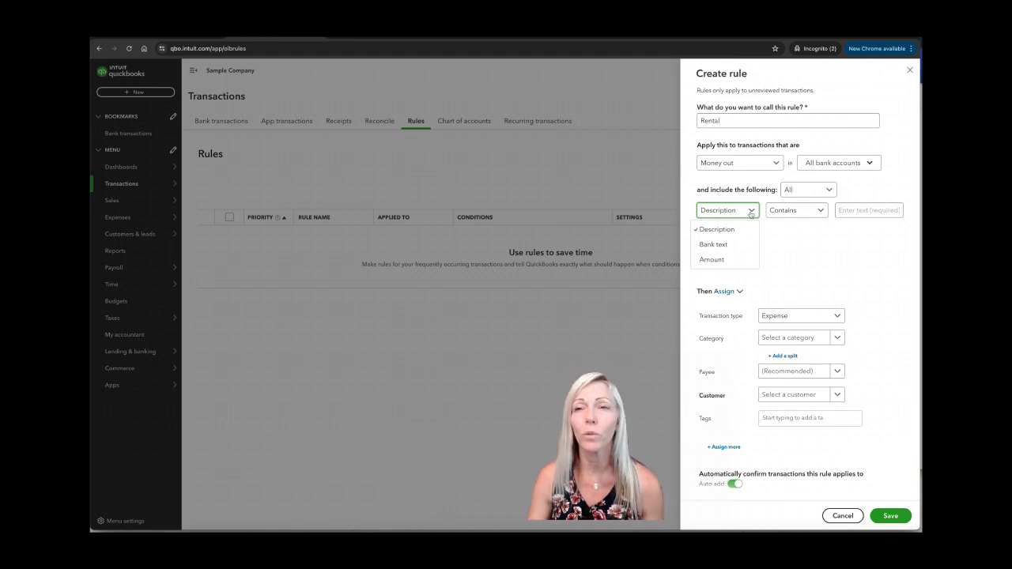
click(752, 214)
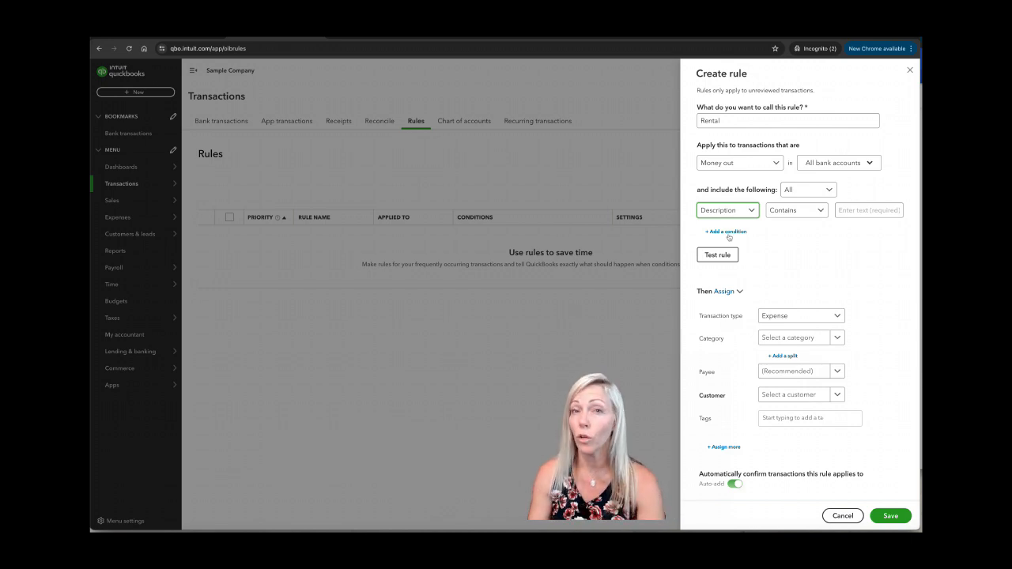
click(880, 212)
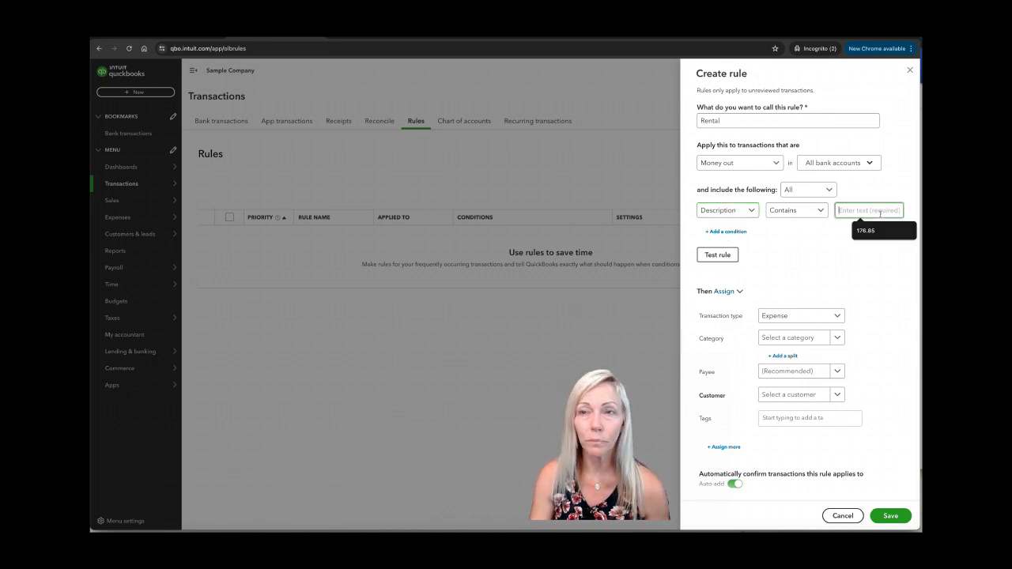
text(Rental)
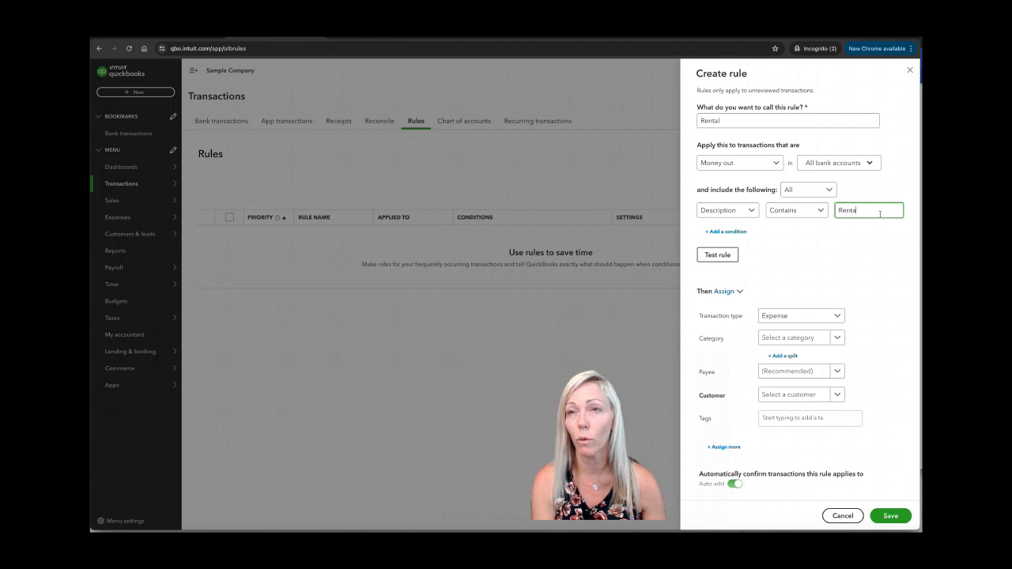
click(713, 257)
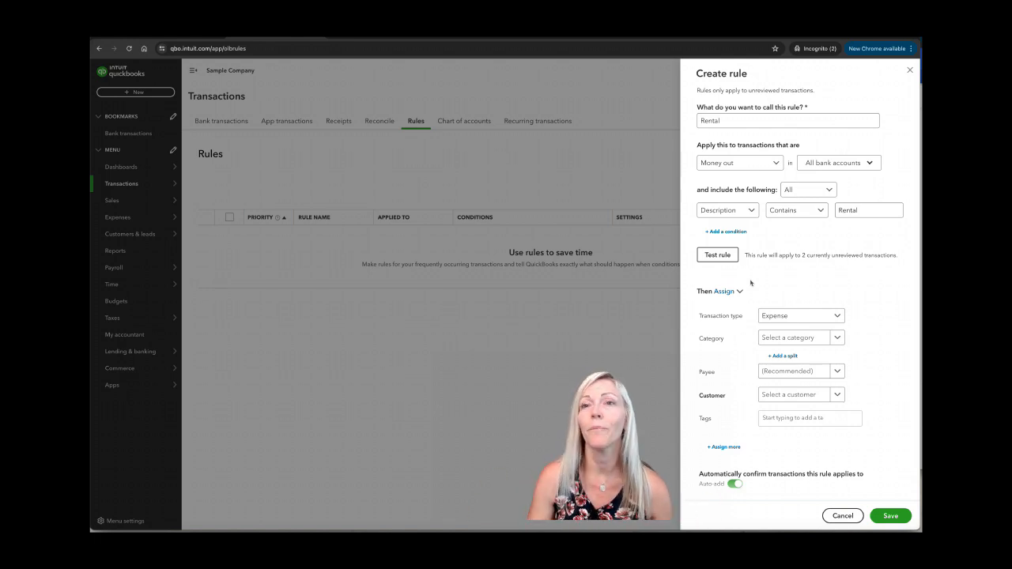
Keep the transaction type as Expense and assign the Equipment Rental category that is a sub-account of Job Expenses
click(791, 317)
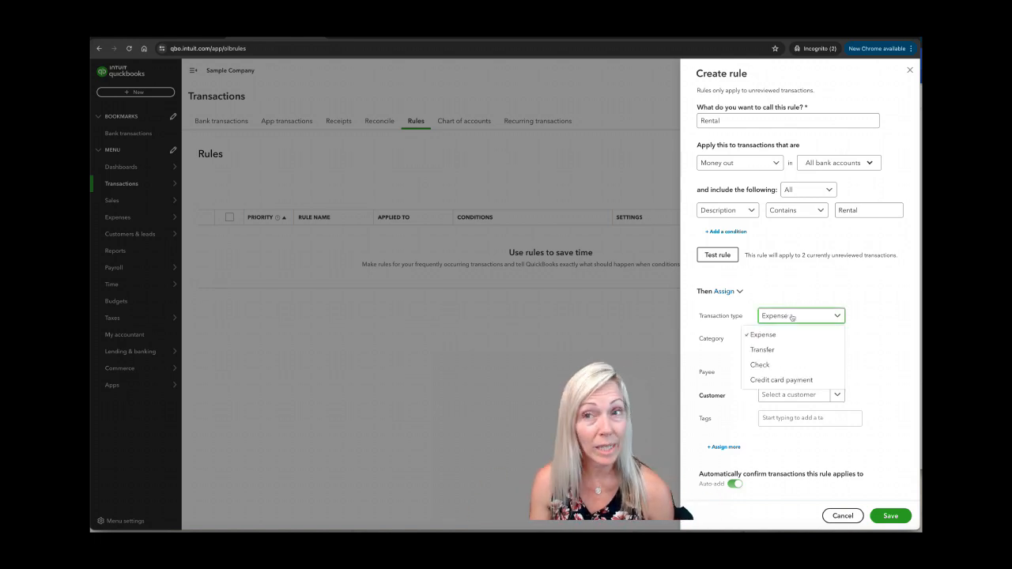
click(791, 317)
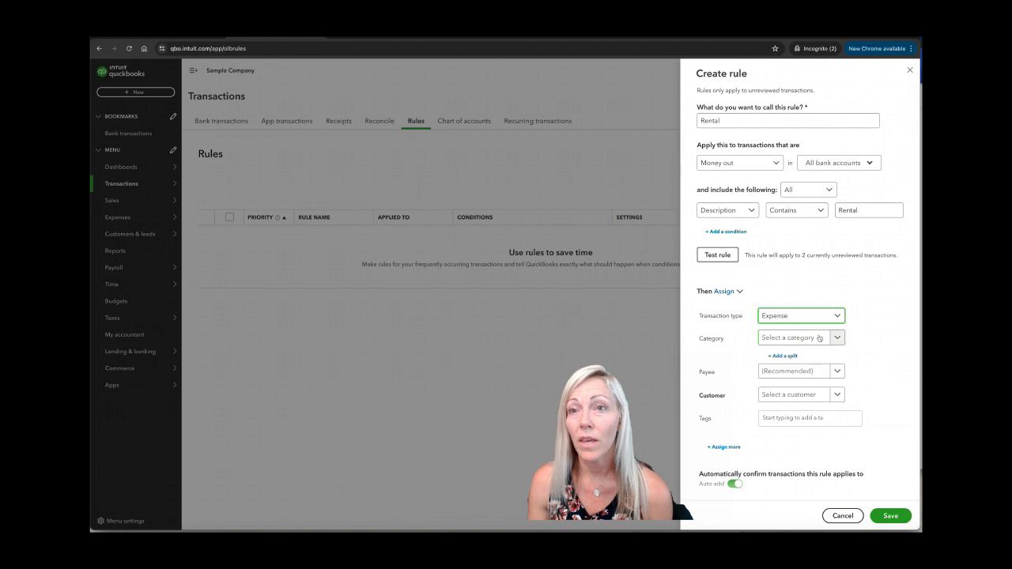
click(819, 339)
text(ren)
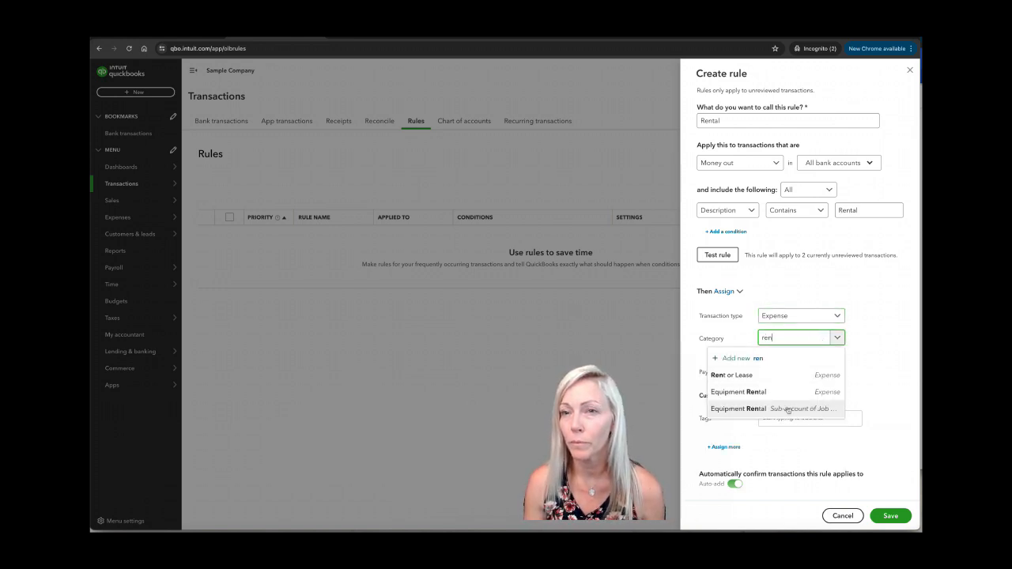
click(788, 410)
Assign the vendor Ellis Equipment Rental as the rule's payee
click(799, 376)
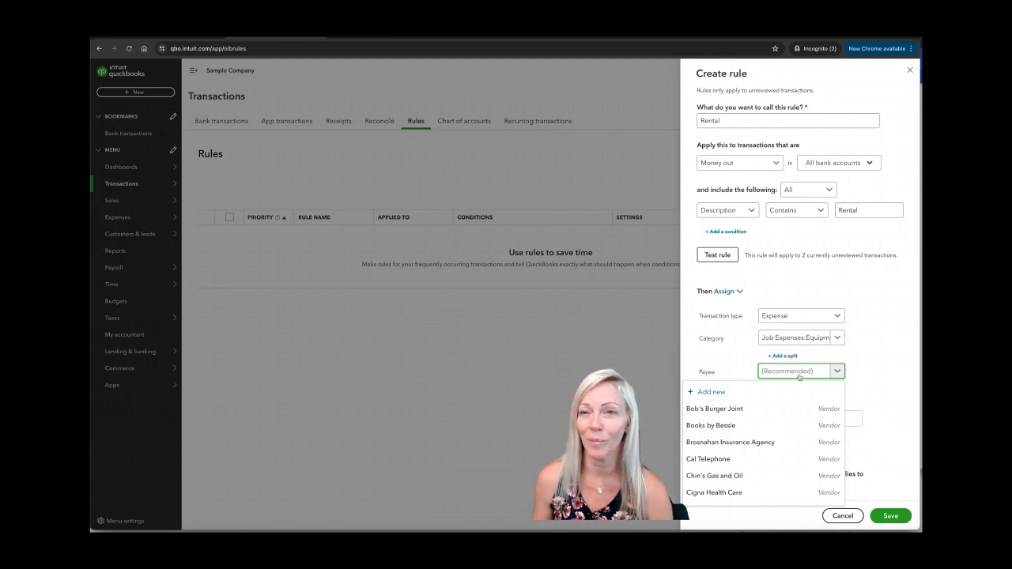
text(Rent)
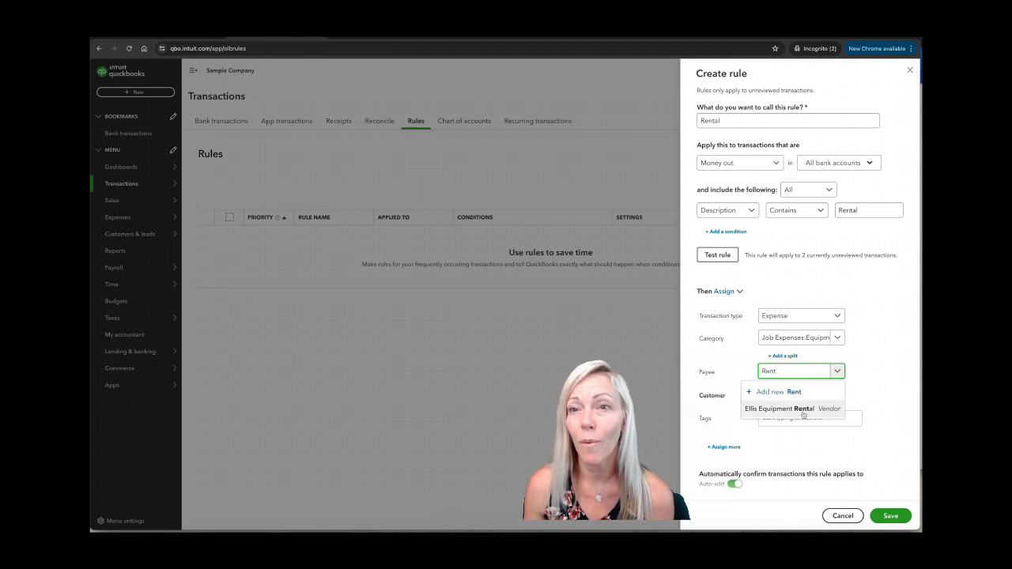
click(803, 410)
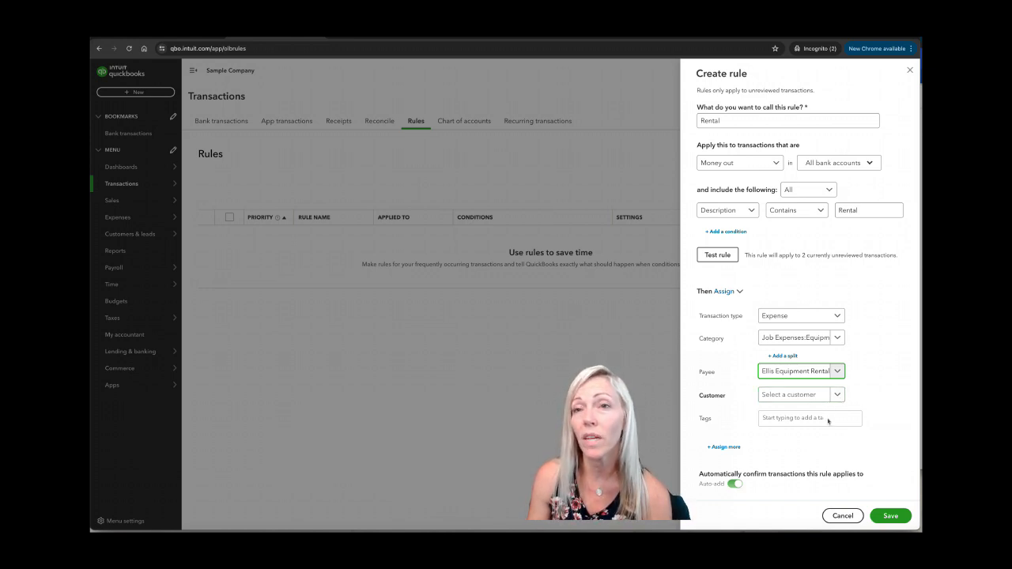
Turn off Auto-add so transactions are not confirmed automatically, and save the Rental rule
scroll(841, 436, down, 1)
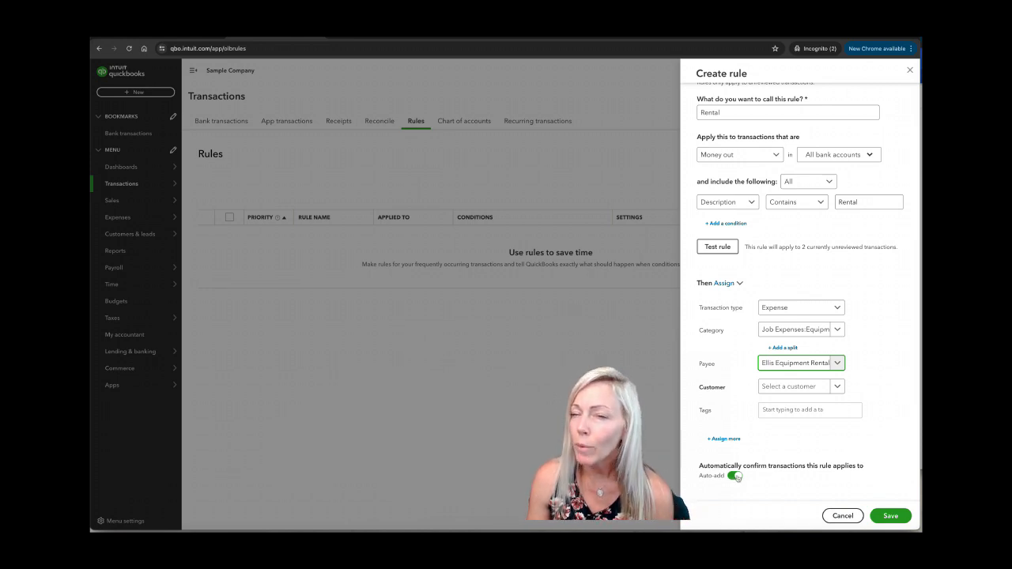
click(735, 476)
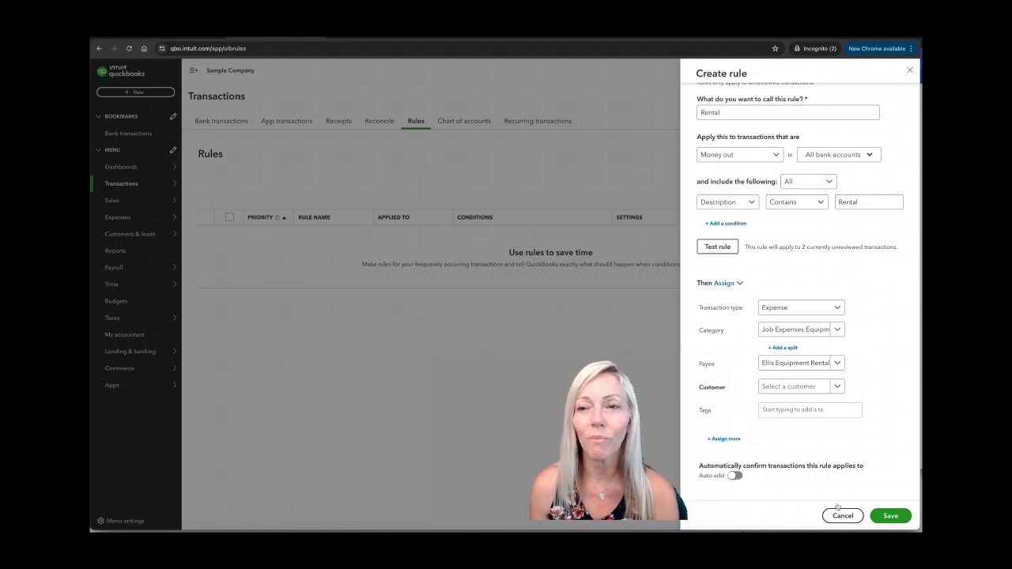
click(897, 519)
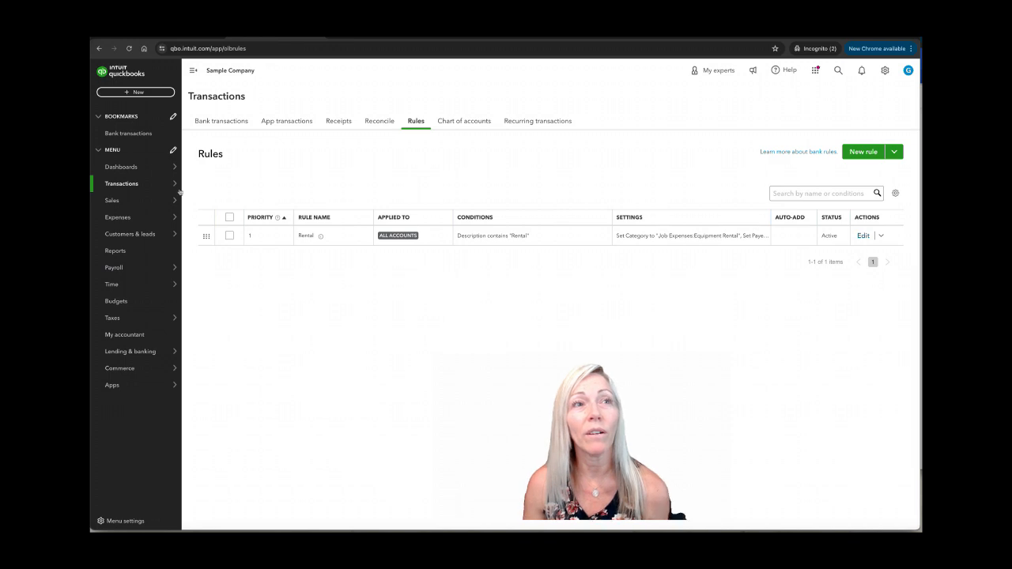
In the Checking account's bank transactions, review the 06/23/2024 A Rental expense of $1,200.00 categorized by the rule and add it
mouse_move(173, 187)
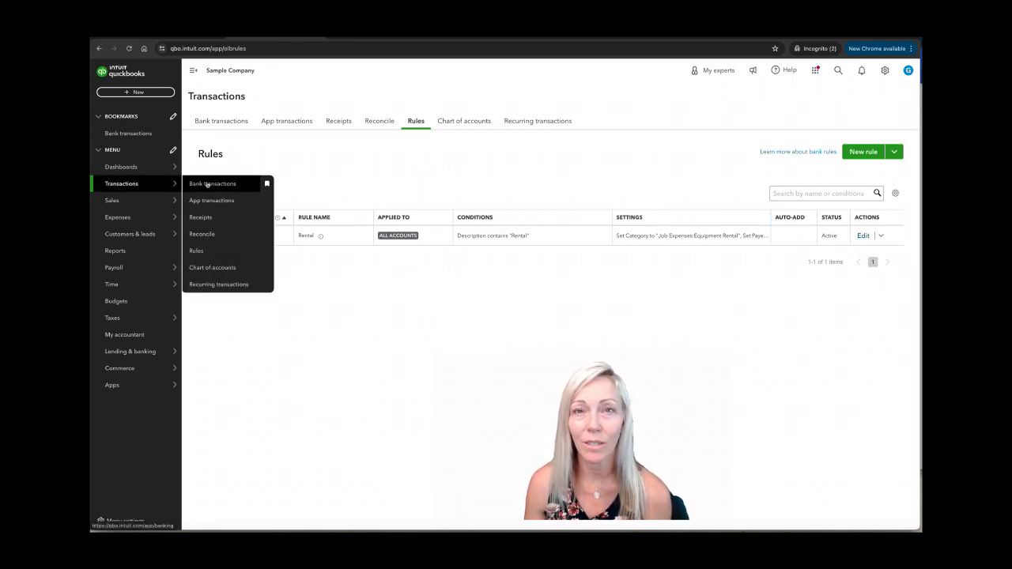
click(208, 183)
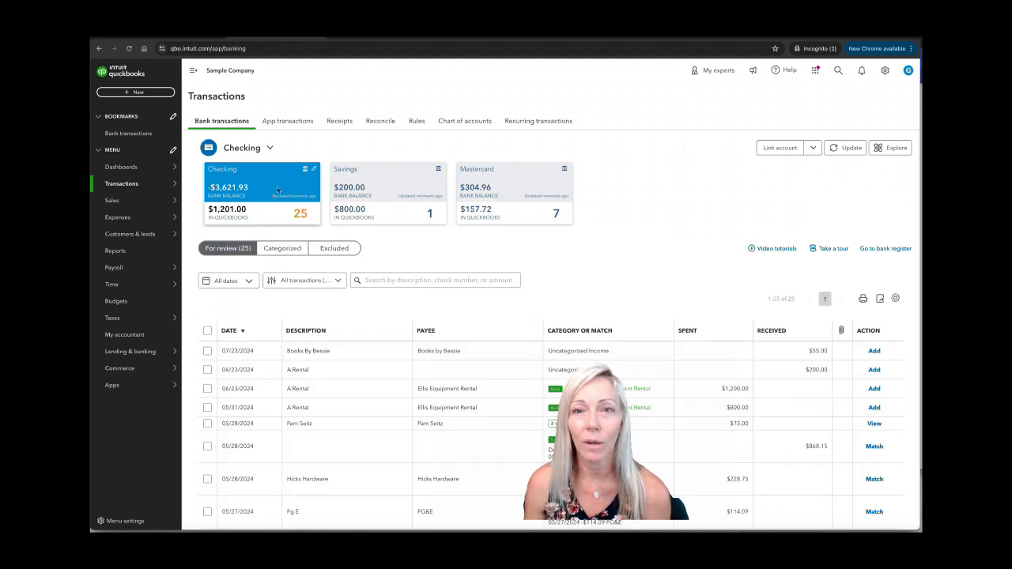
scroll(356, 385, down, 1)
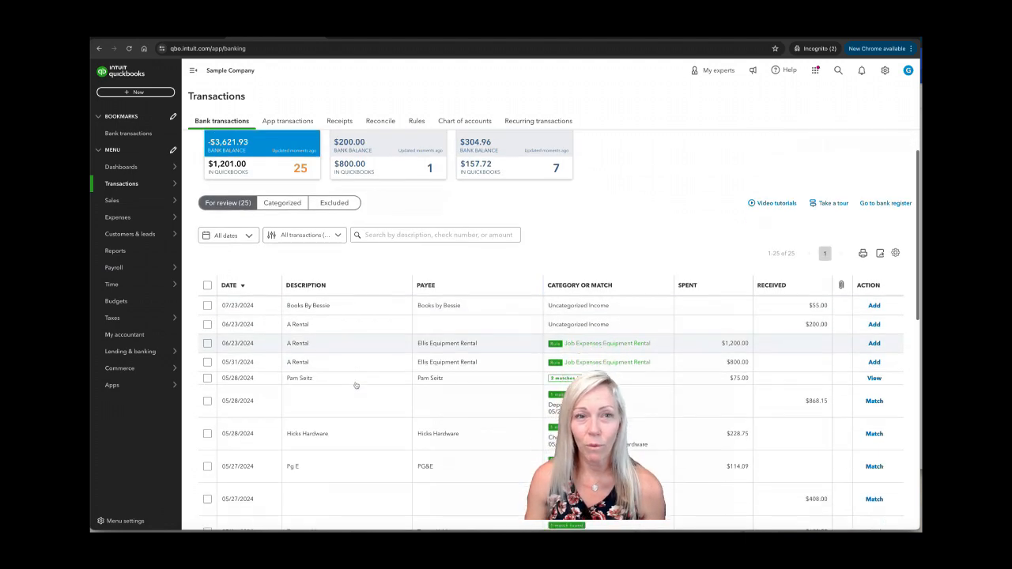
click(350, 340)
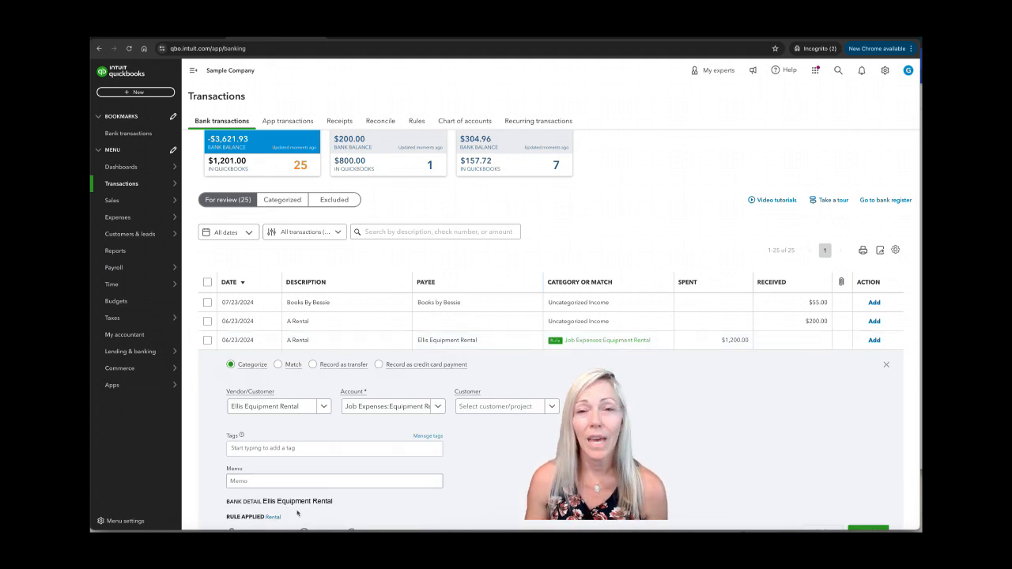
scroll(297, 510, down, 1)
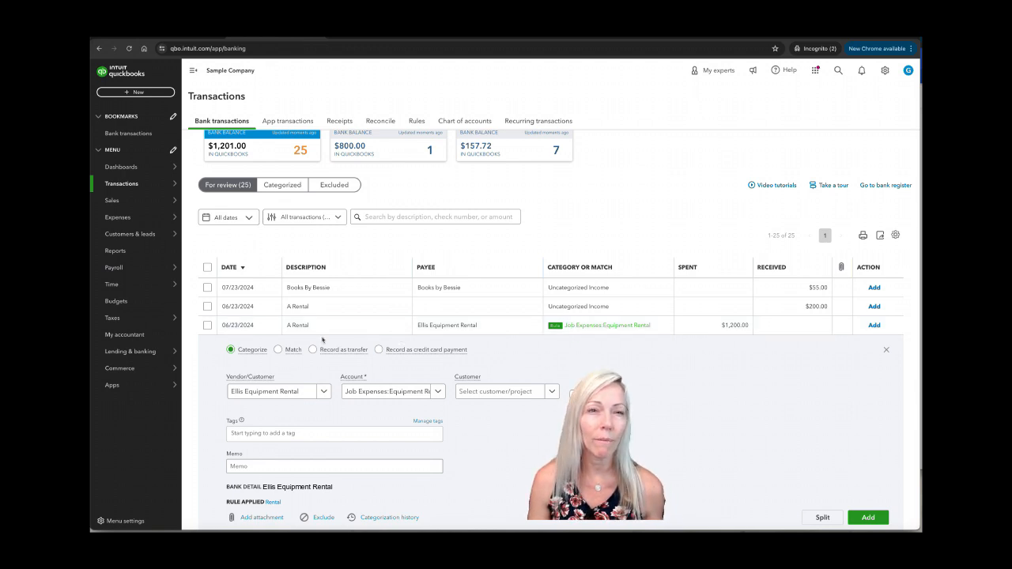
click(291, 463)
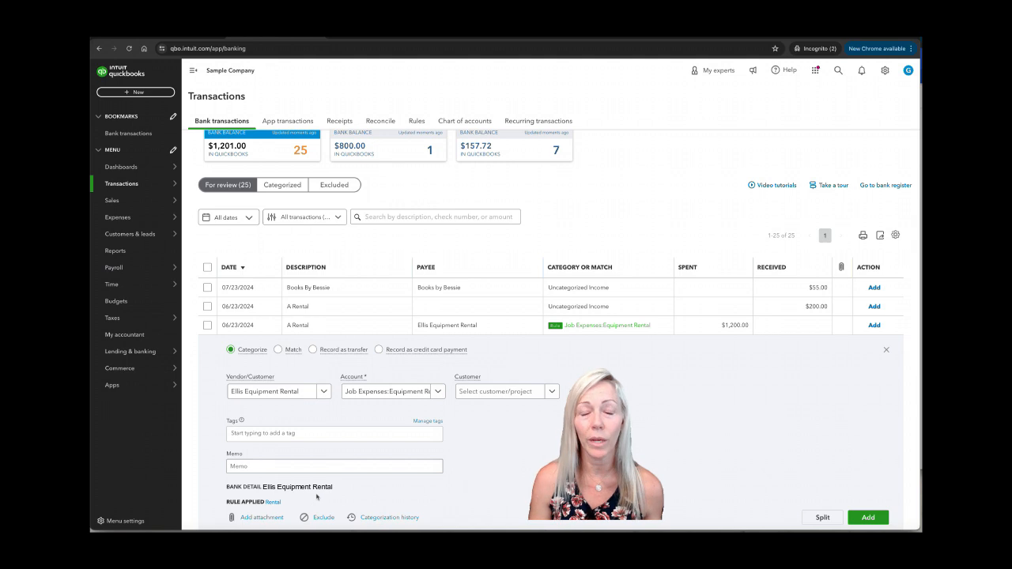
click(875, 325)
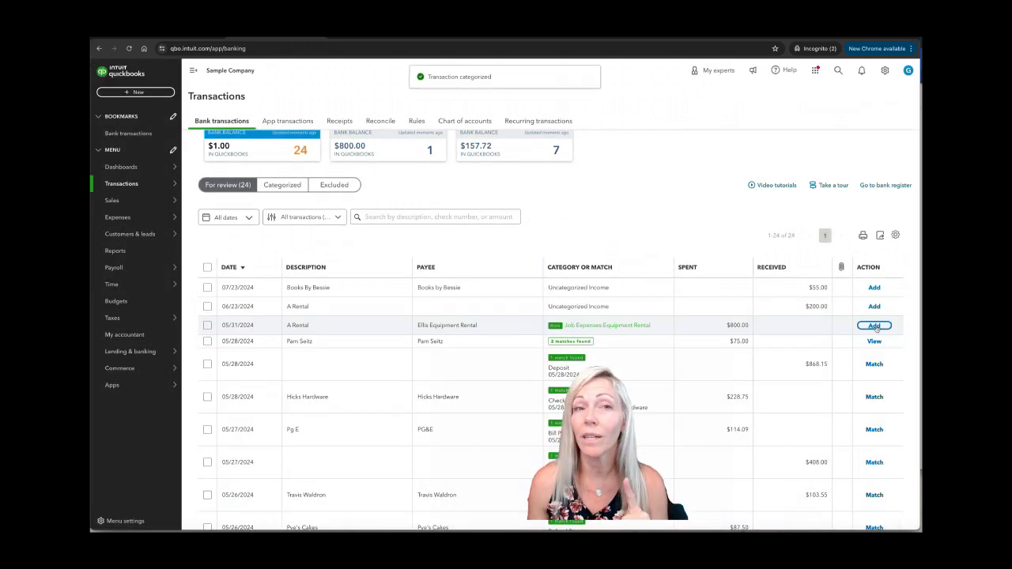
Compare the received $200.00 A Rental transaction with the Rental rule's Money out setting, and save the rule again
click(777, 307)
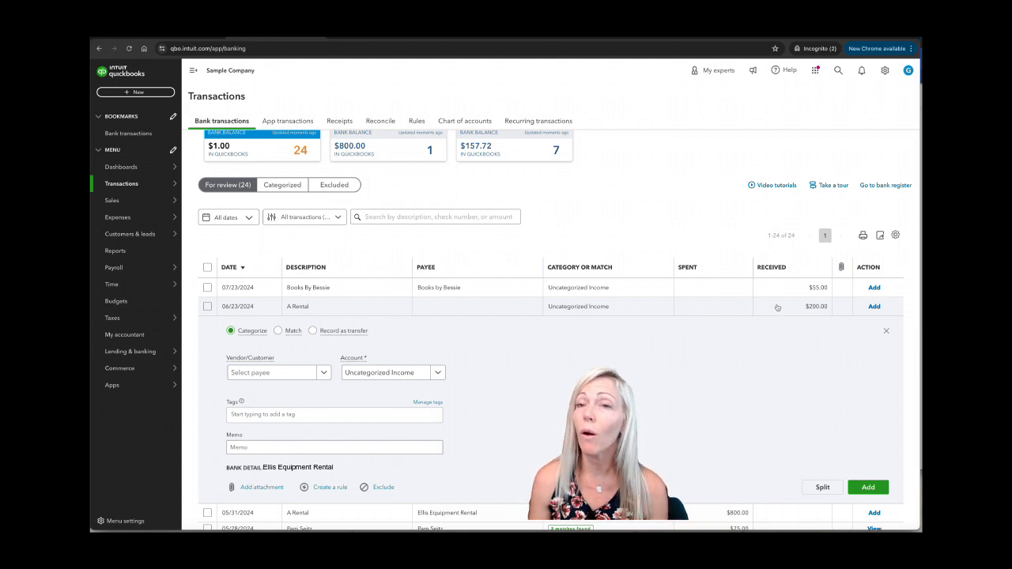
click(417, 125)
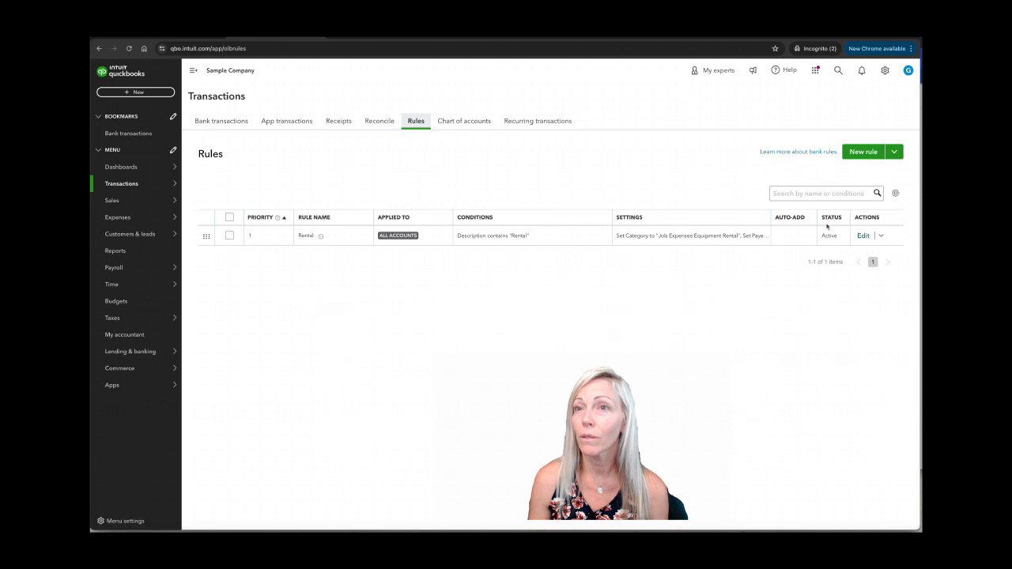
click(863, 236)
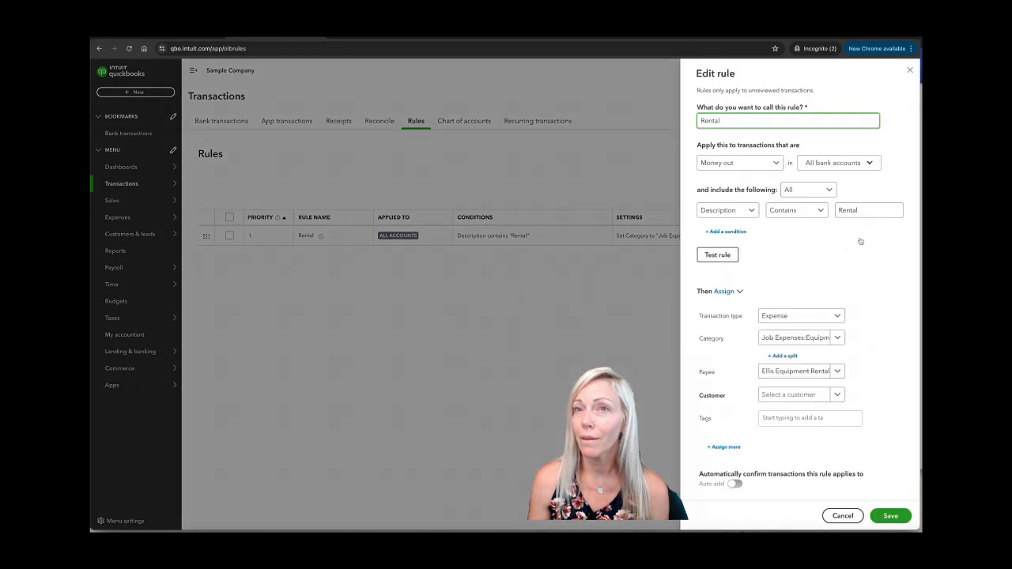
click(779, 164)
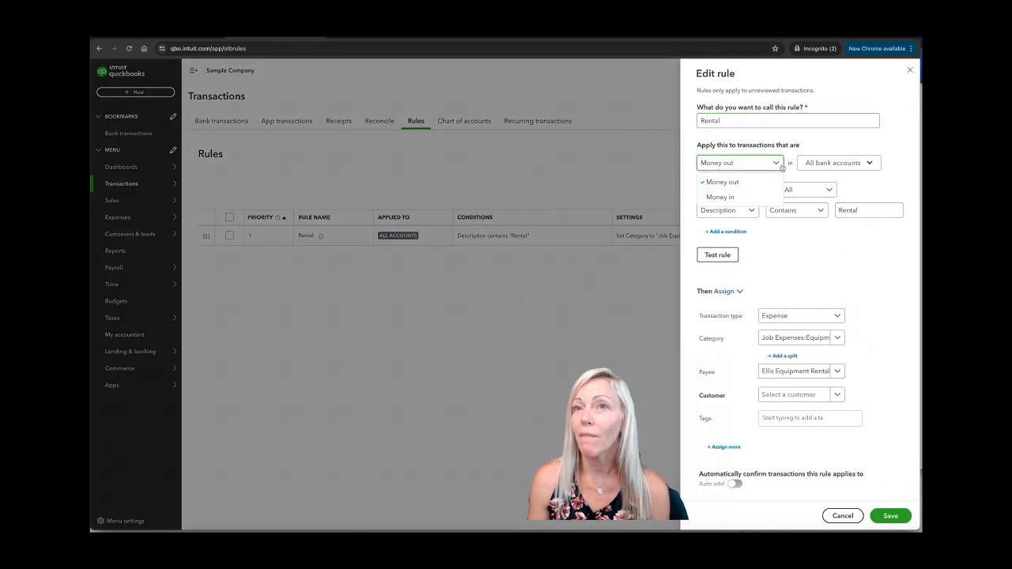
click(778, 164)
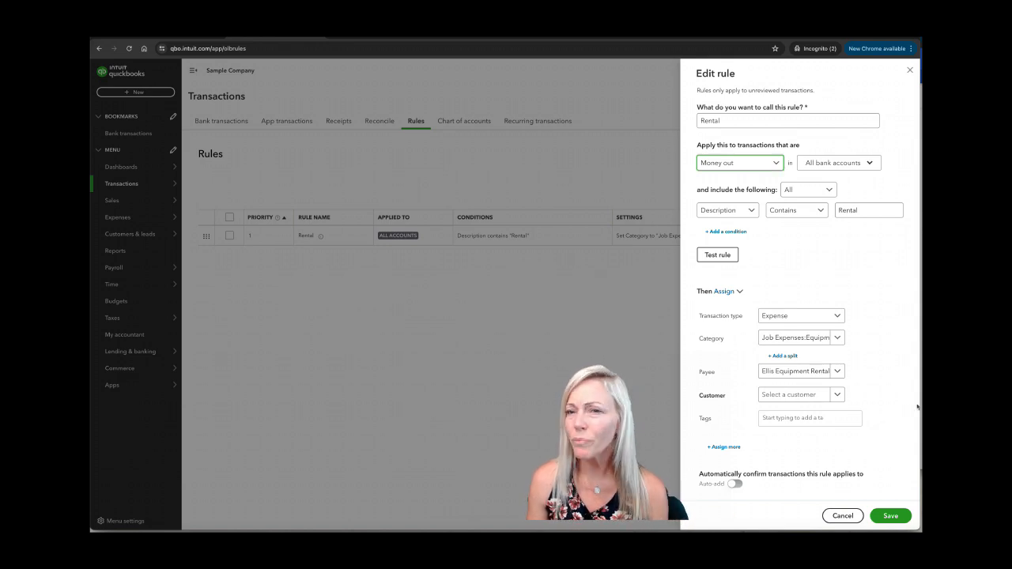
click(891, 516)
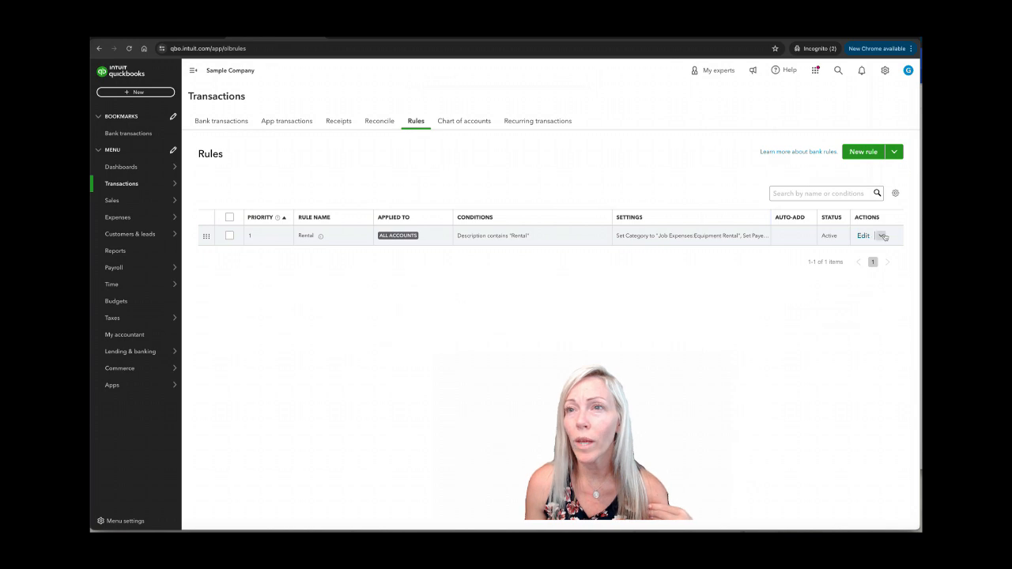
Copy the existing Rental rule and name the copy Rental refunds
click(882, 236)
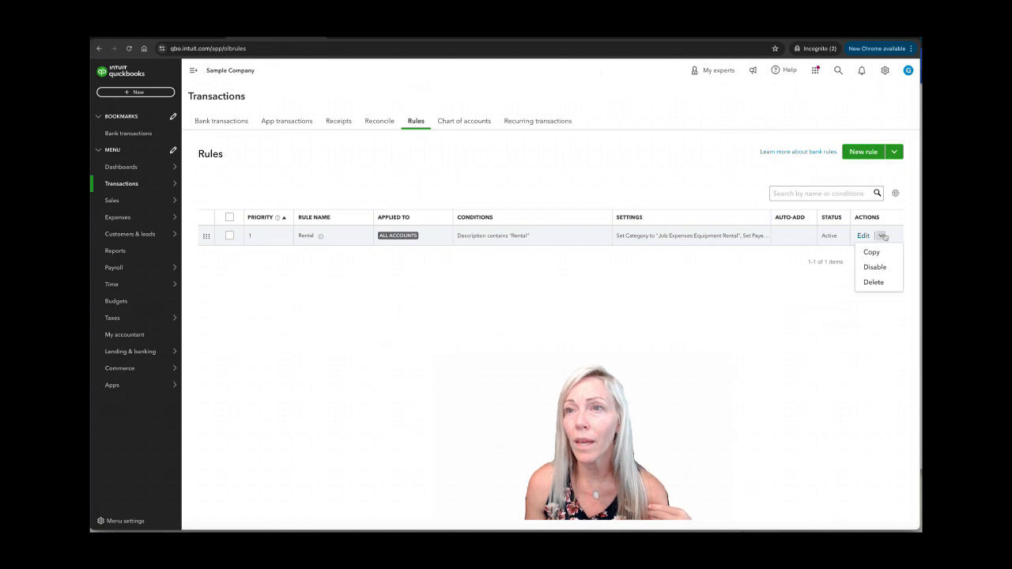
click(871, 252)
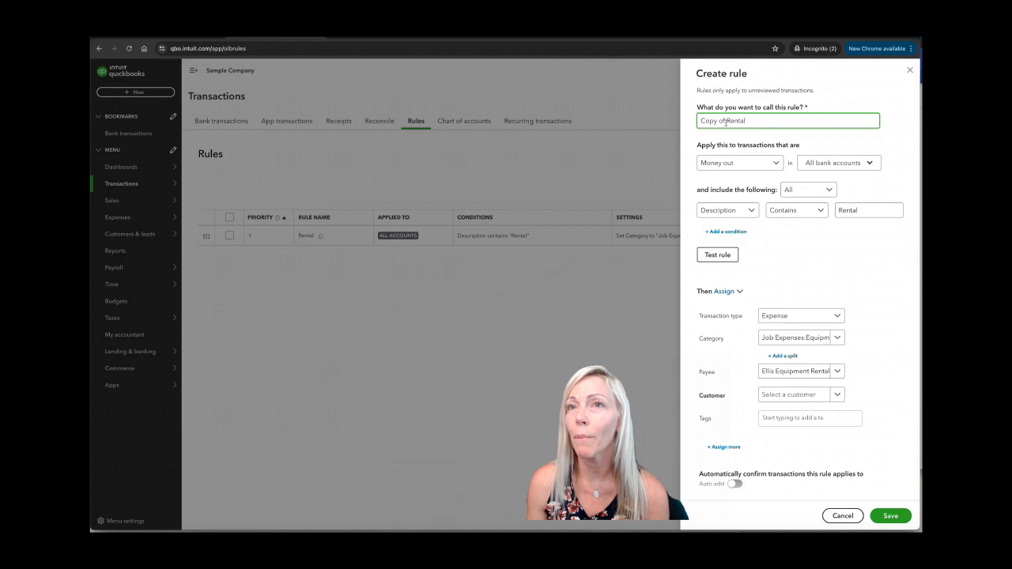
drag(726, 121, 680, 126)
key(BackSpace)
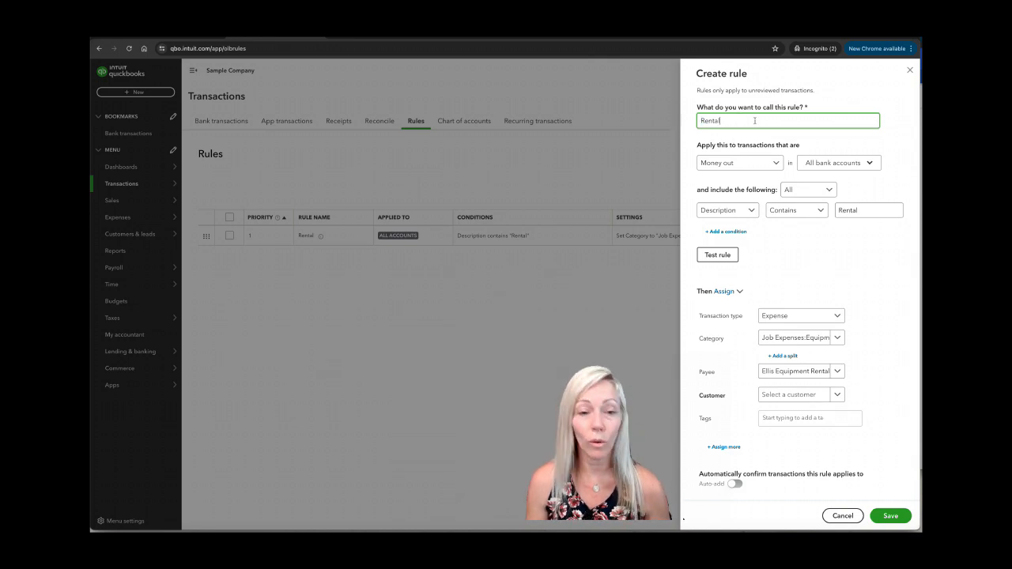
text(refunds)
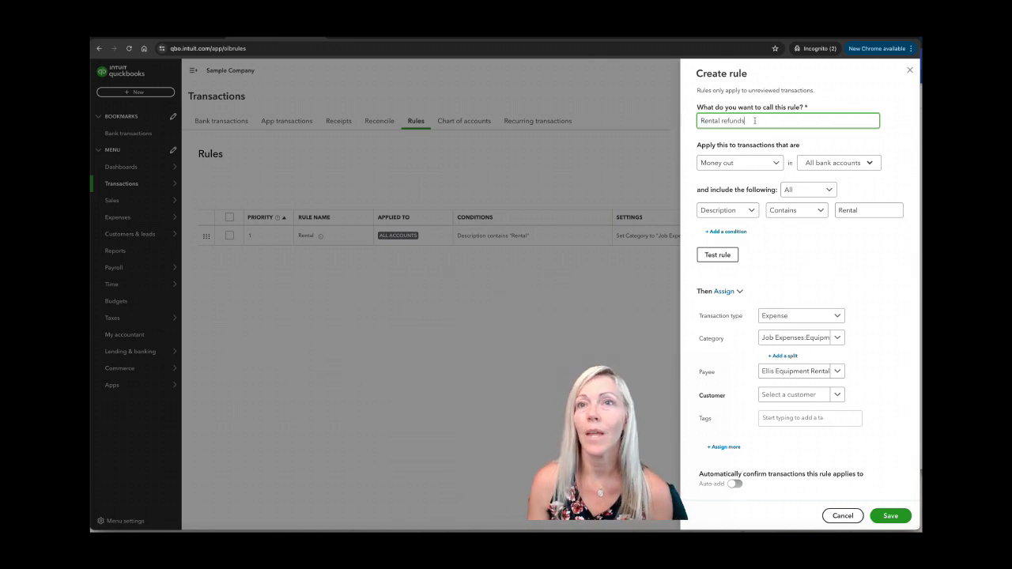
Apply the Rental refunds rule to Money in transactions and save it
click(771, 164)
click(761, 195)
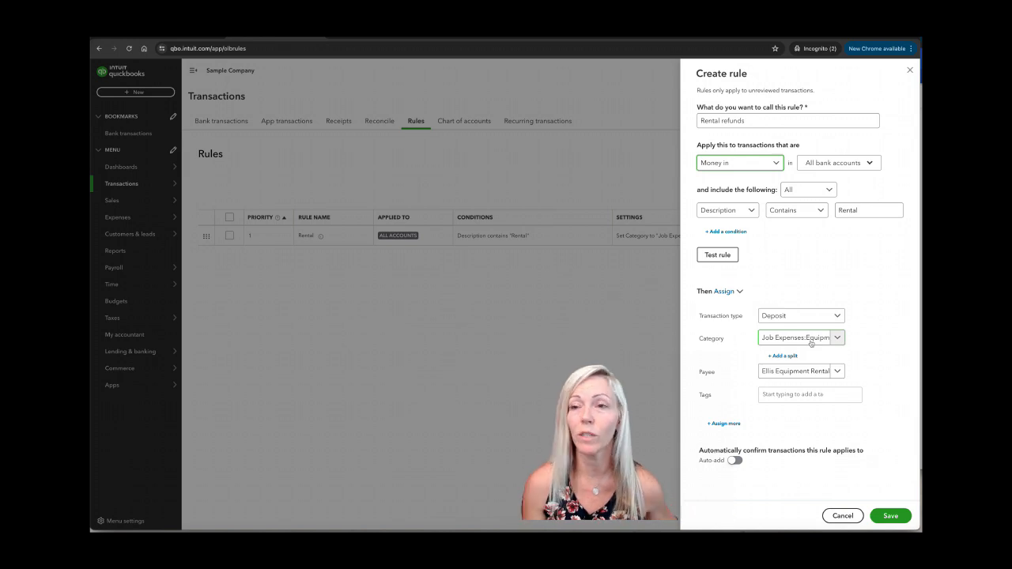
click(884, 516)
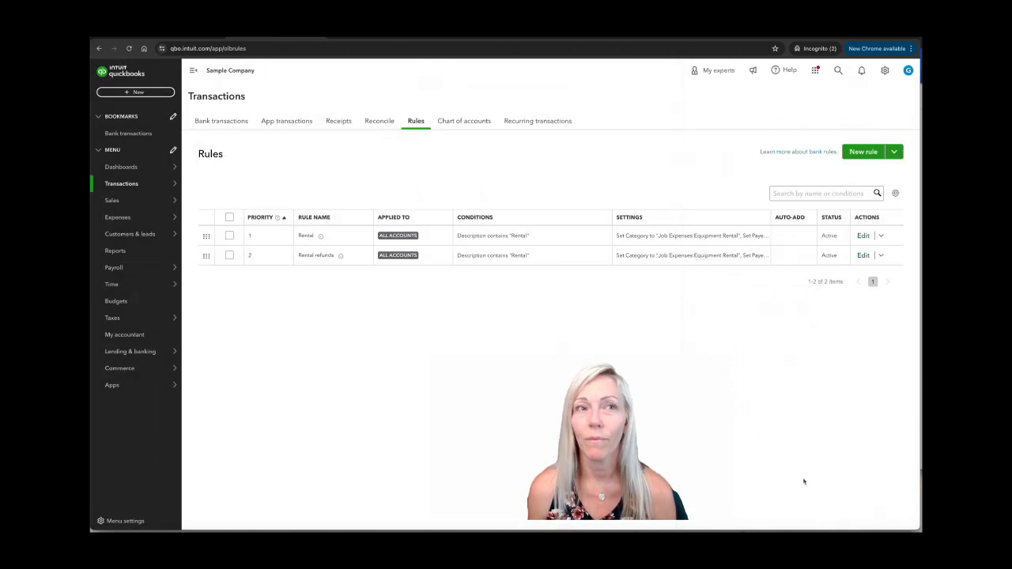
Return to the Checking account's bank transactions for review and check the category assigned to the received A Rental transaction
mouse_move(139, 187)
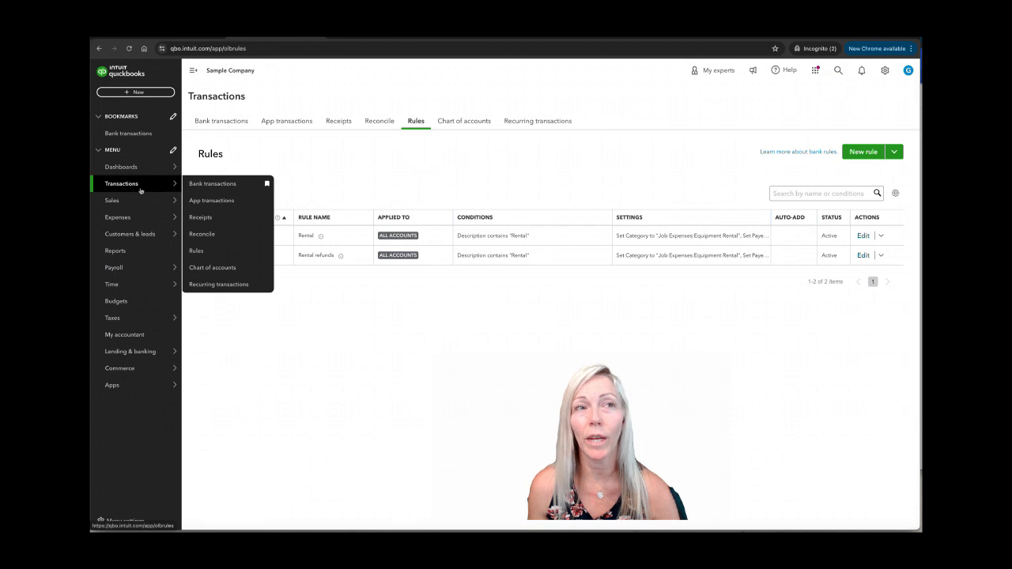
click(217, 190)
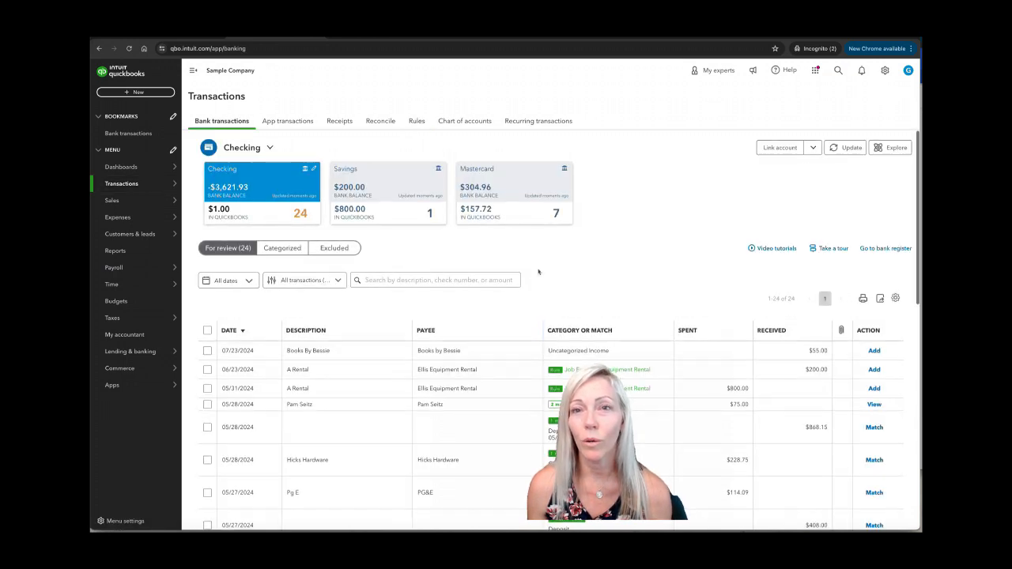
scroll(539, 272, down, 2)
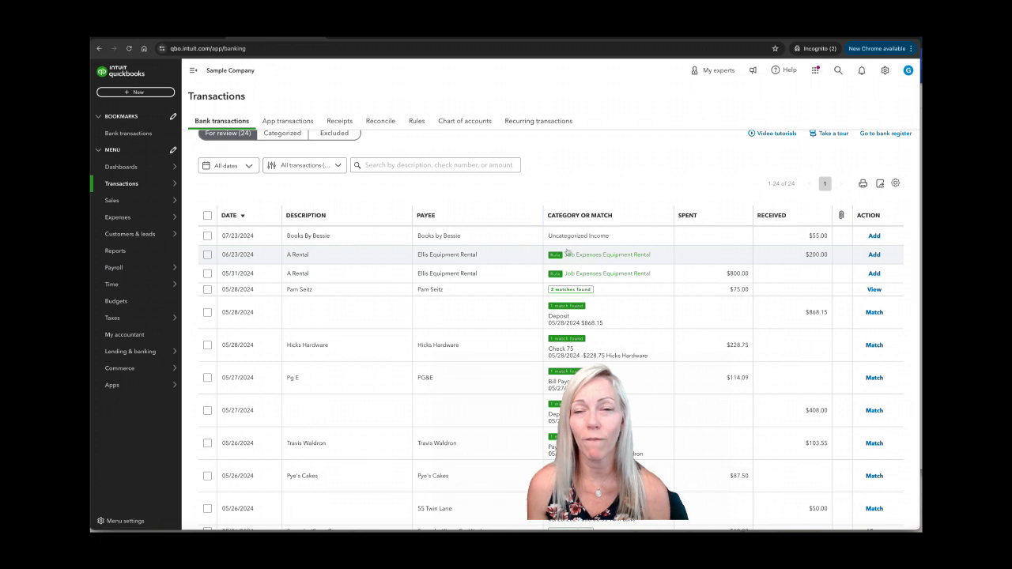